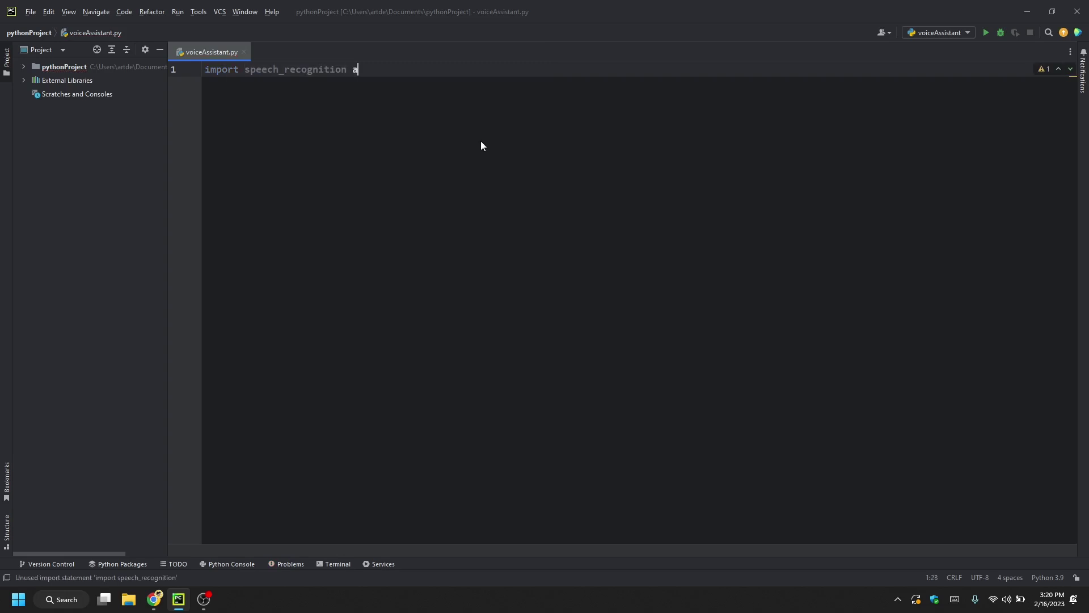
type("mport pyttsx3")
Step: Add a new line after the pyttsx3 import to start the engine setup
key("Return")
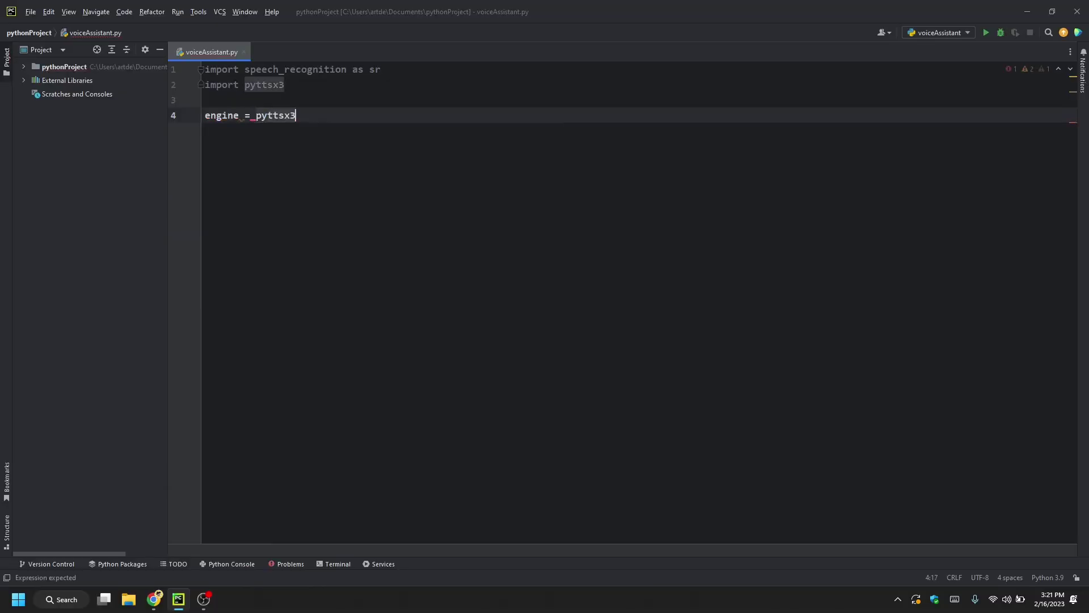
type("s', voices[0]")
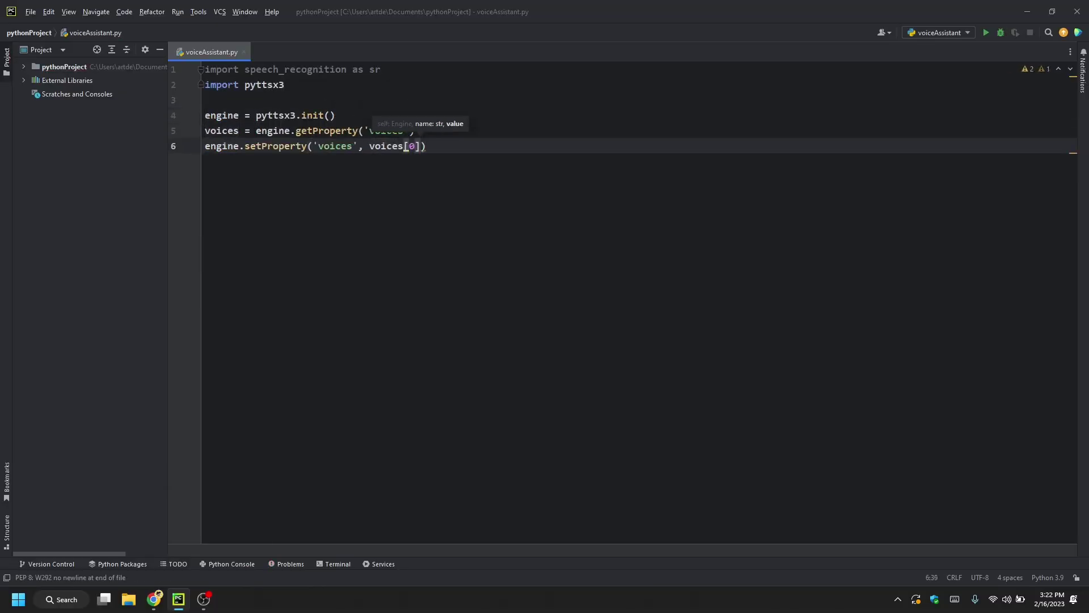
type(".id) #0 = male, 1 = female")
Step: Set voice 0 with a comment, then add wakeWord 'computer' and def Speak(text, rate = 120)
key("Return")
type("wakeWord = 'computer")
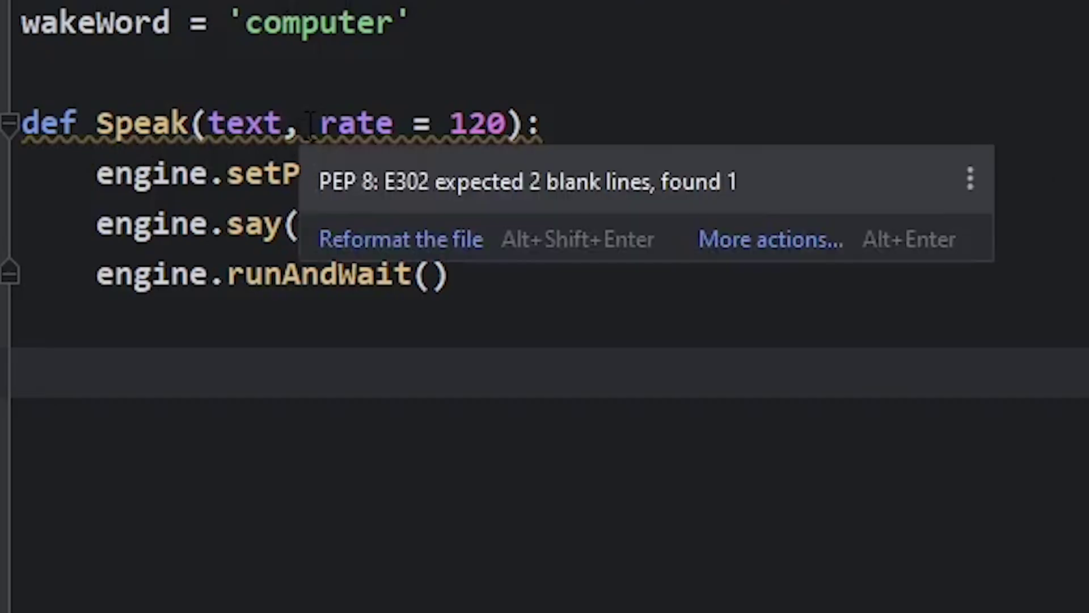
Step: Move through the Speak function to check the rate, say and runAndWait lines
left_click(303, 80)
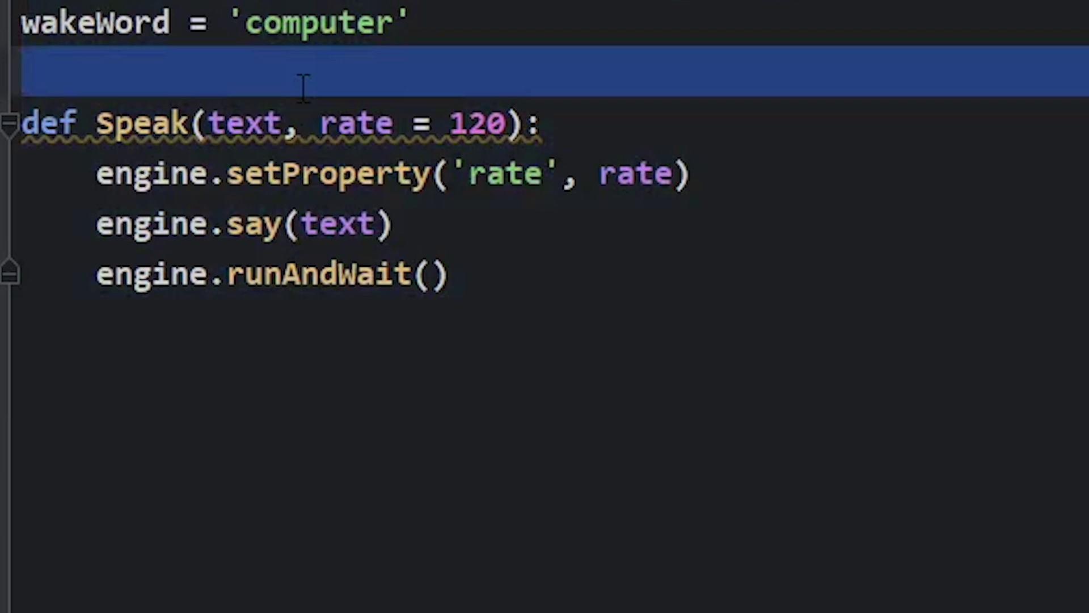
key("Down")
key("Down")
key("Down")
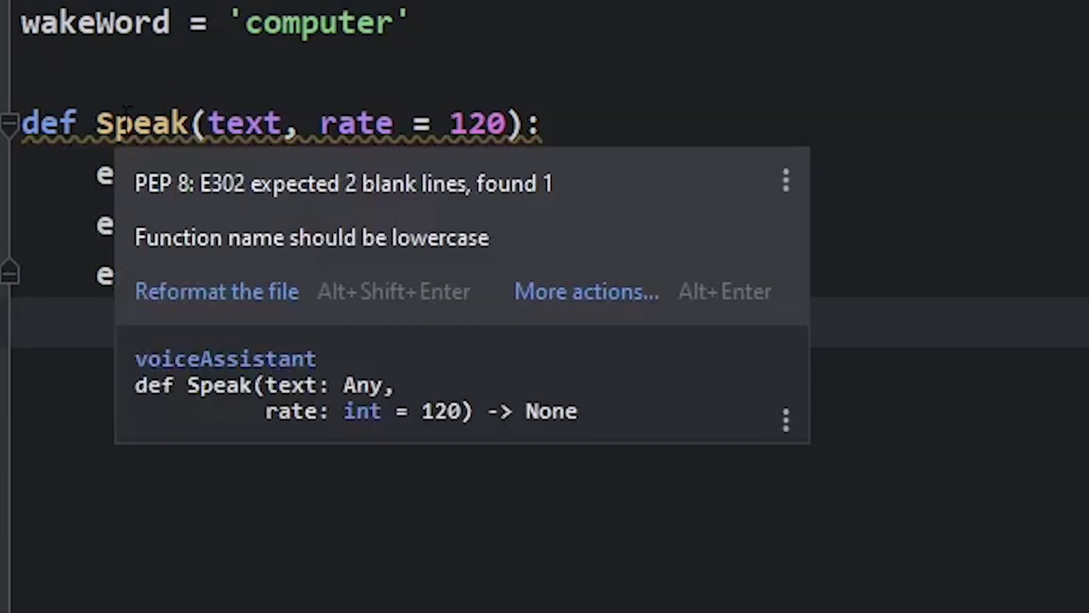